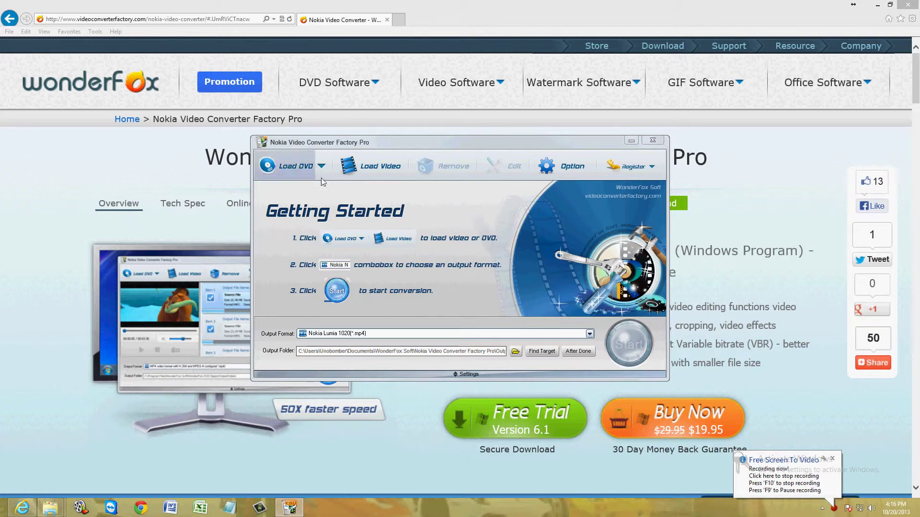
- Bring the WonderFox product page for Nokia Video Converter Factory Pro to the front
{"action": "left_click", "coordinate": [756, 239]}
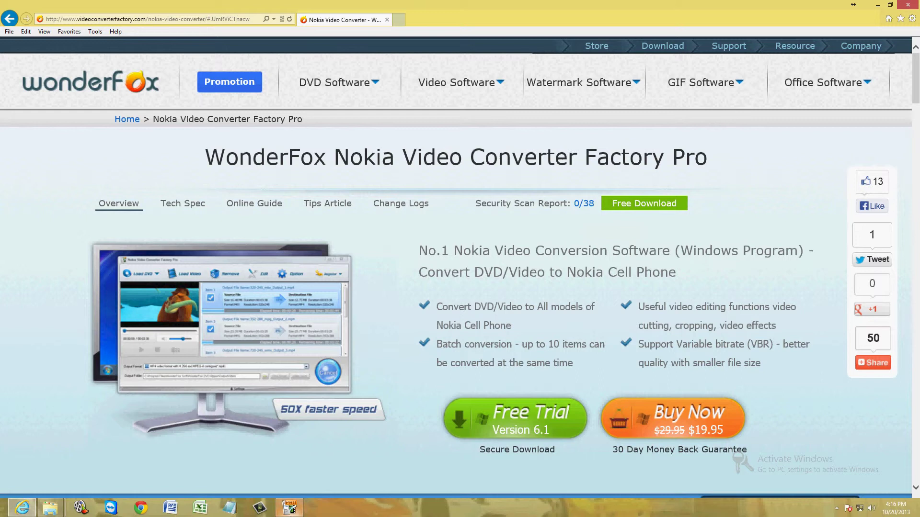
{"action": "left_click_drag", "start_coordinate": [423, 140], "coordinate": [442, 149]}
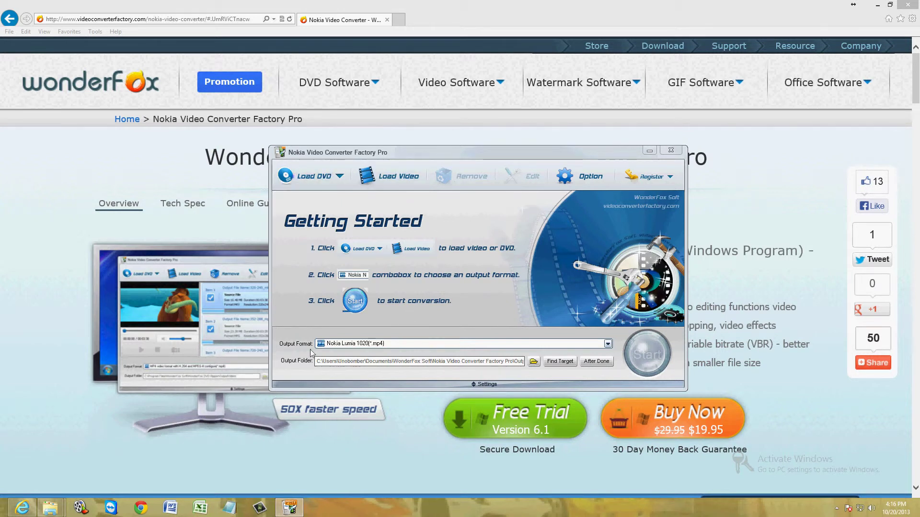
- Load only the DVD's main movie, BATTLESTAR_GALACTICA_Title6 (02:11:54), as Title 1
{"action": "left_click", "coordinate": [310, 177]}
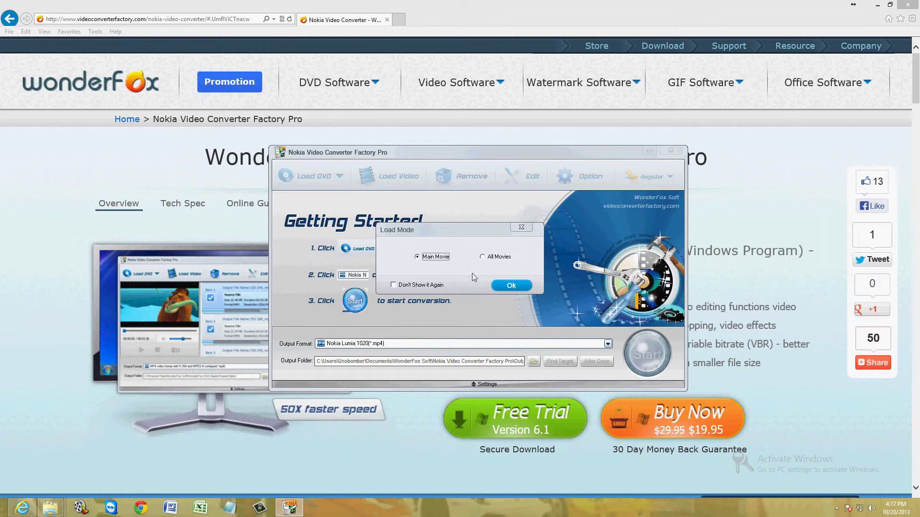
{"action": "left_click", "coordinate": [511, 286]}
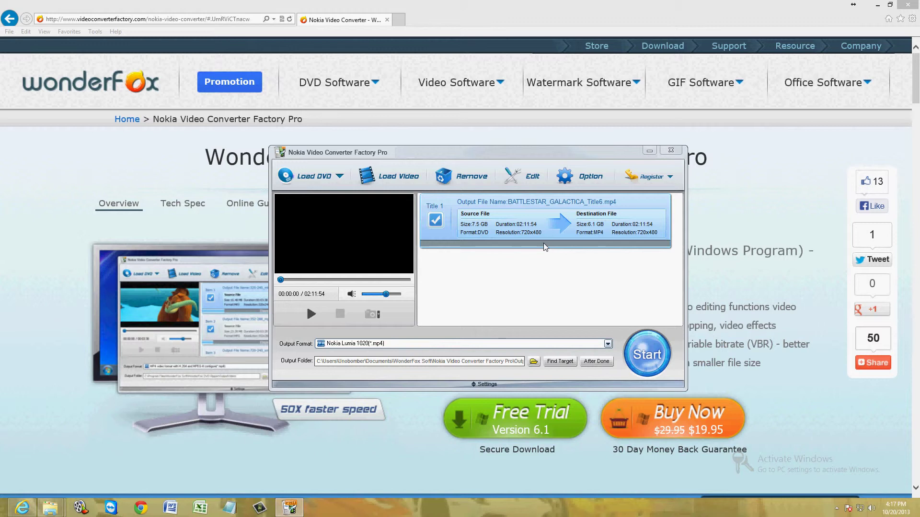
{"action": "left_click", "coordinate": [610, 344]}
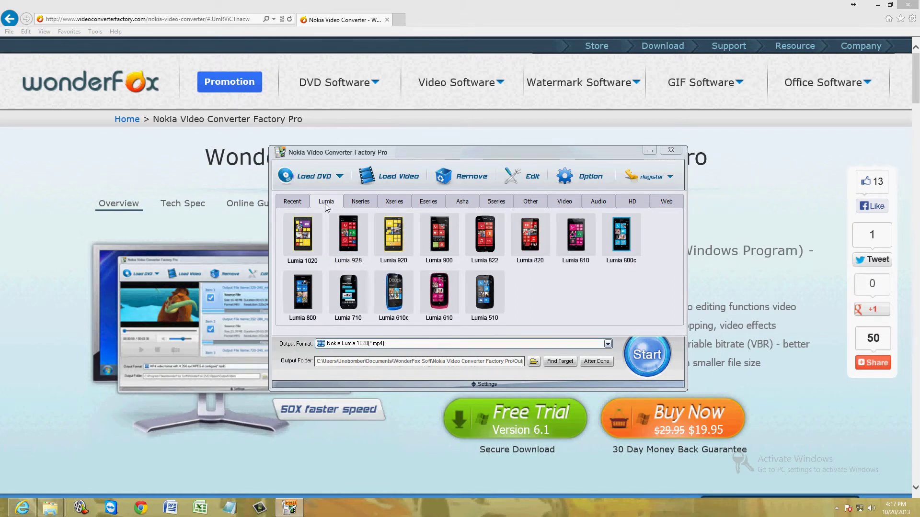
{"action": "left_click", "coordinate": [361, 203]}
{"action": "left_click", "coordinate": [394, 205]}
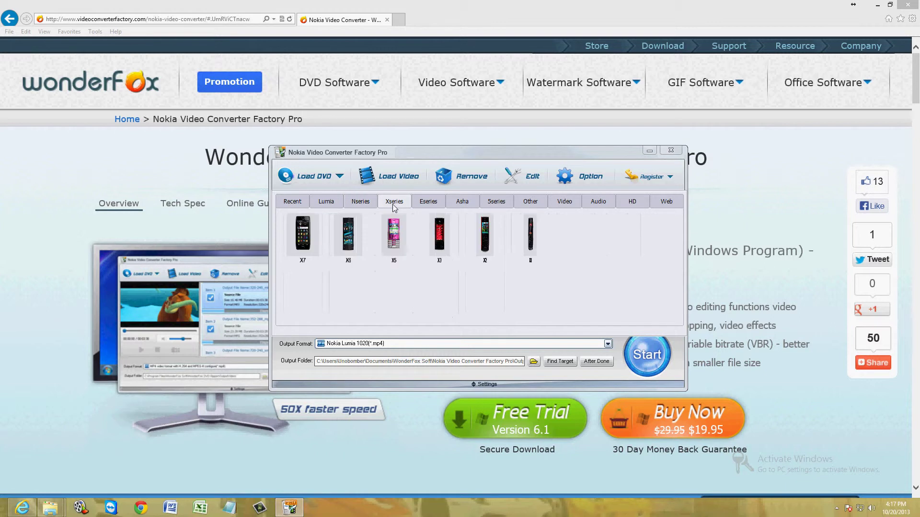
{"action": "left_click", "coordinate": [441, 206]}
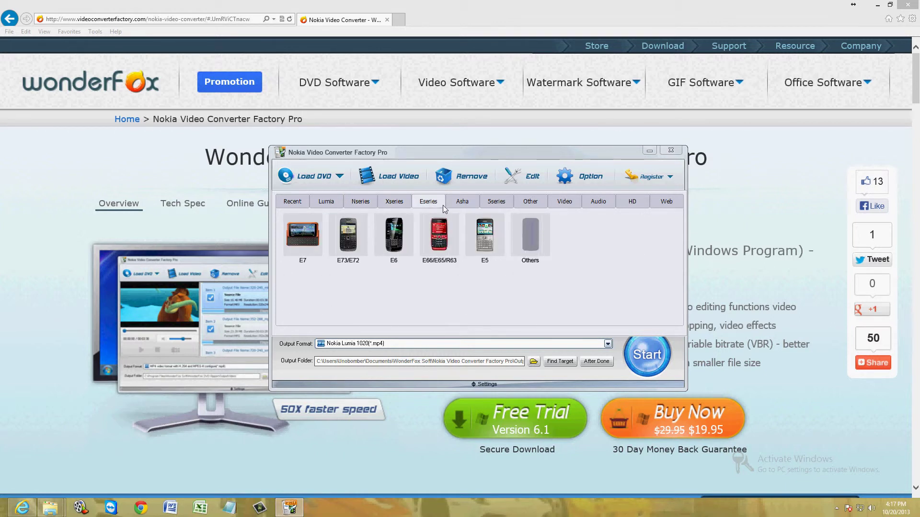
{"action": "left_click", "coordinate": [462, 203]}
{"action": "left_click", "coordinate": [493, 206]}
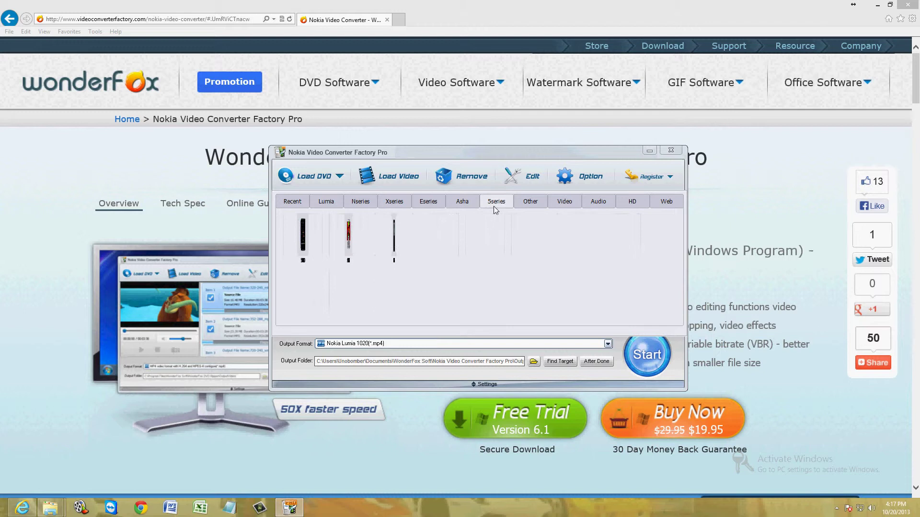
{"action": "left_click", "coordinate": [530, 203]}
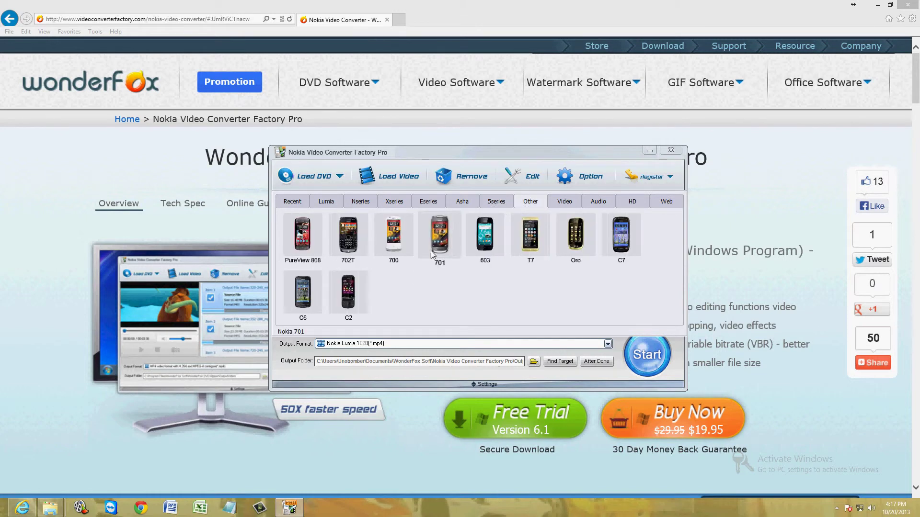
{"action": "left_click", "coordinate": [566, 205]}
{"action": "mouse_move", "coordinate": [438, 237]}
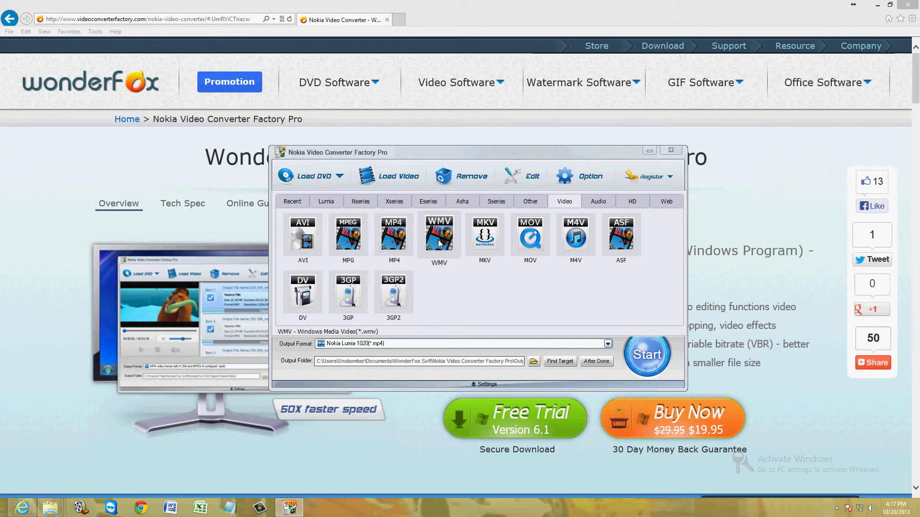
{"action": "left_click", "coordinate": [598, 202]}
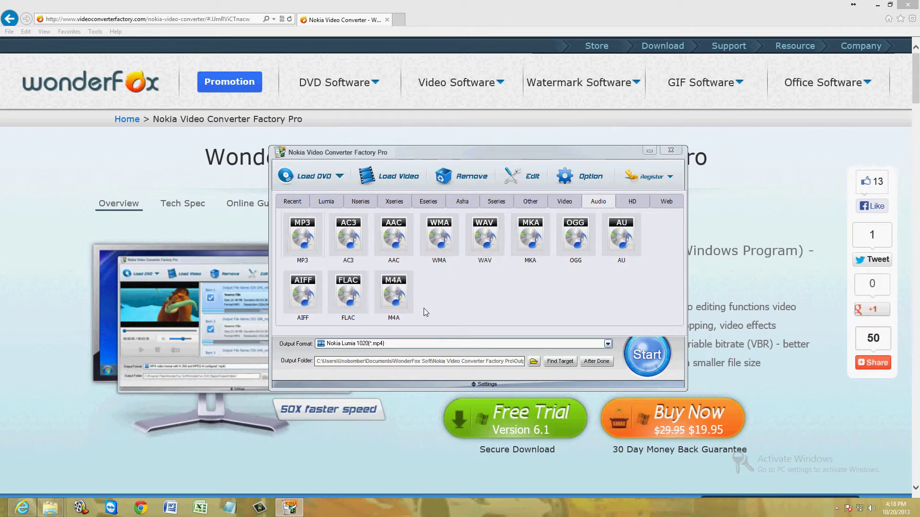
{"action": "left_click", "coordinate": [631, 201]}
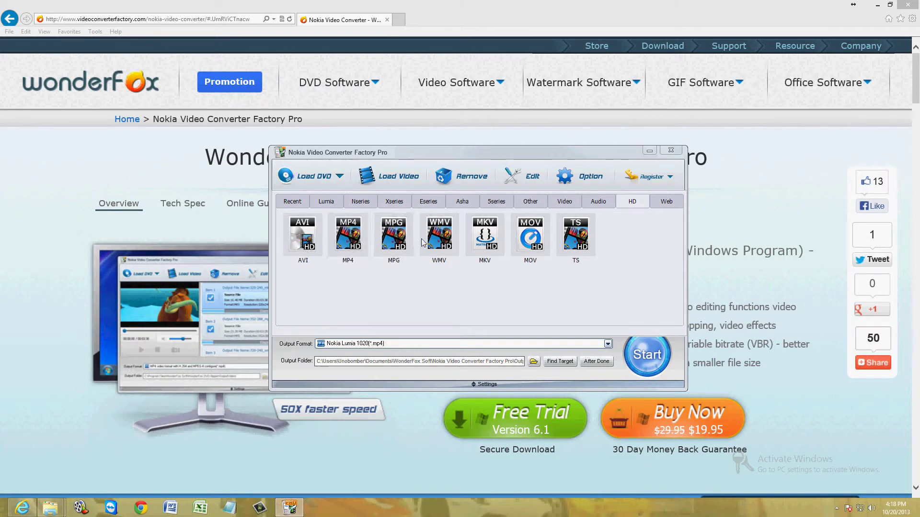
{"action": "left_click", "coordinate": [671, 204]}
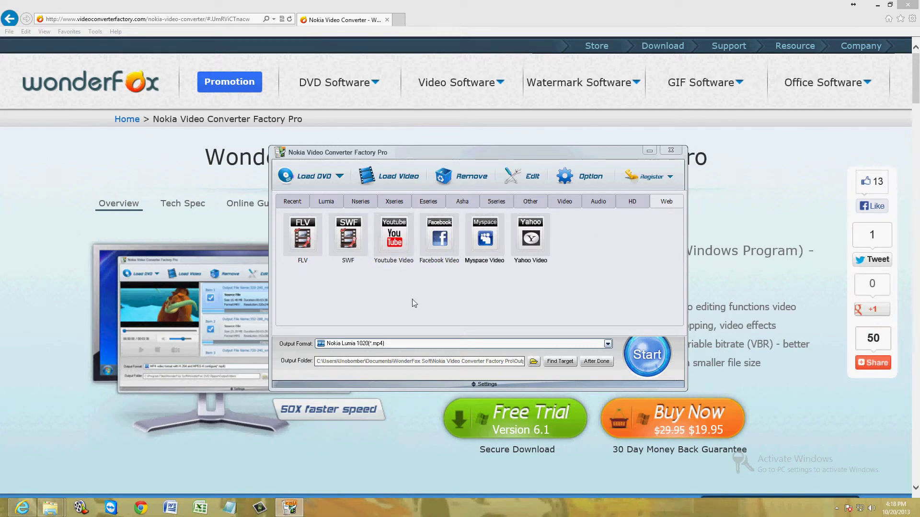
- Choose Nokia Lumia 920 as the output format
{"action": "left_click", "coordinate": [335, 204]}
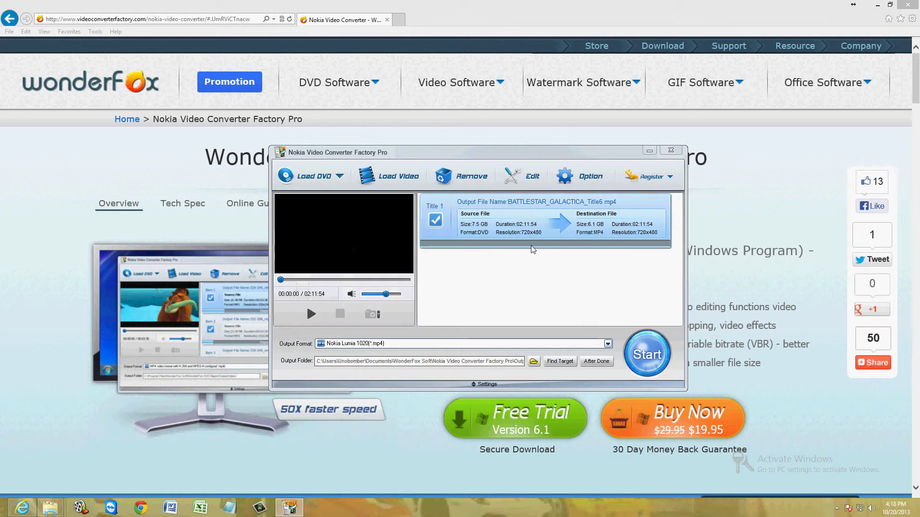
{"action": "left_click", "coordinate": [431, 343]}
{"action": "left_click", "coordinate": [345, 199]}
{"action": "left_click", "coordinate": [330, 205]}
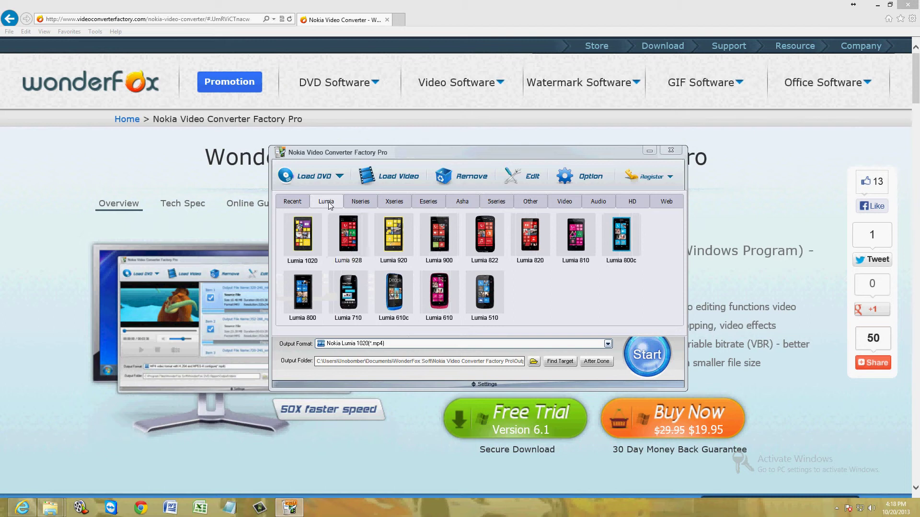
{"action": "left_click", "coordinate": [400, 253]}
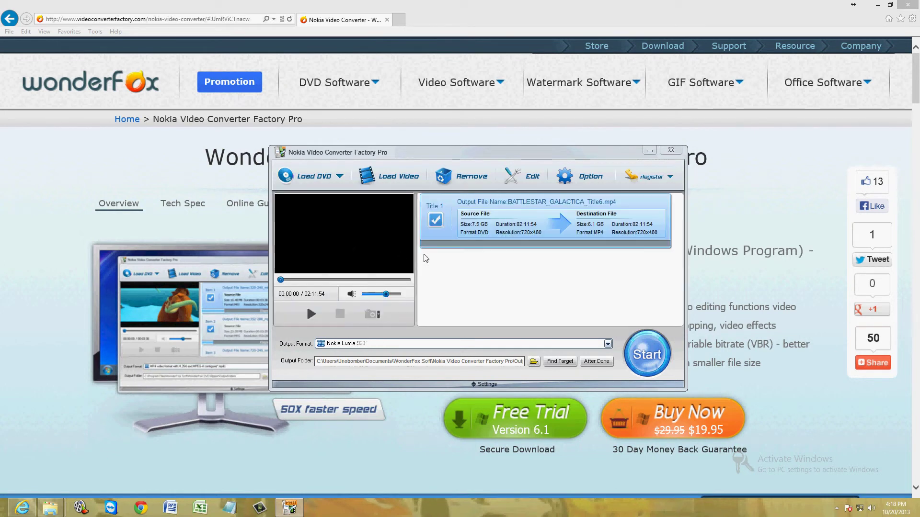
- Set the output folder to the Desktop and start the conversion
{"action": "left_click", "coordinate": [538, 366]}
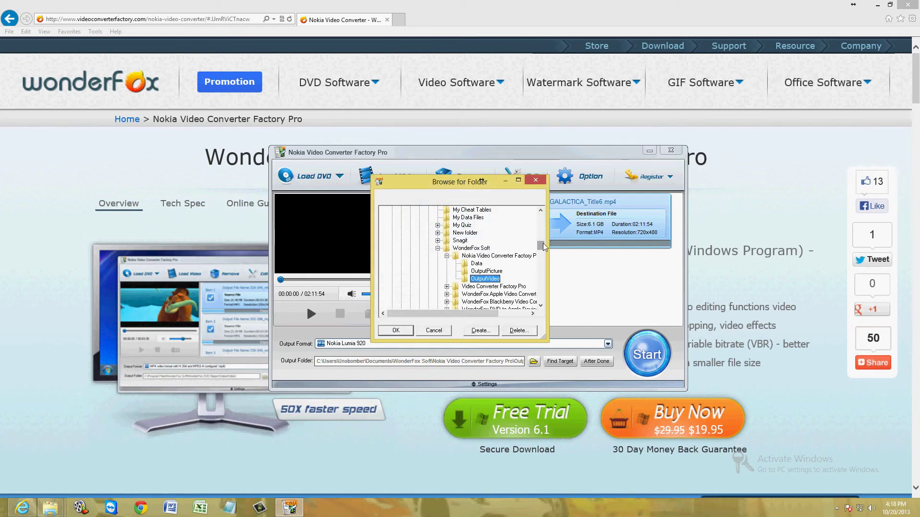
{"action": "left_click_drag", "start_coordinate": [543, 246], "coordinate": [541, 217]}
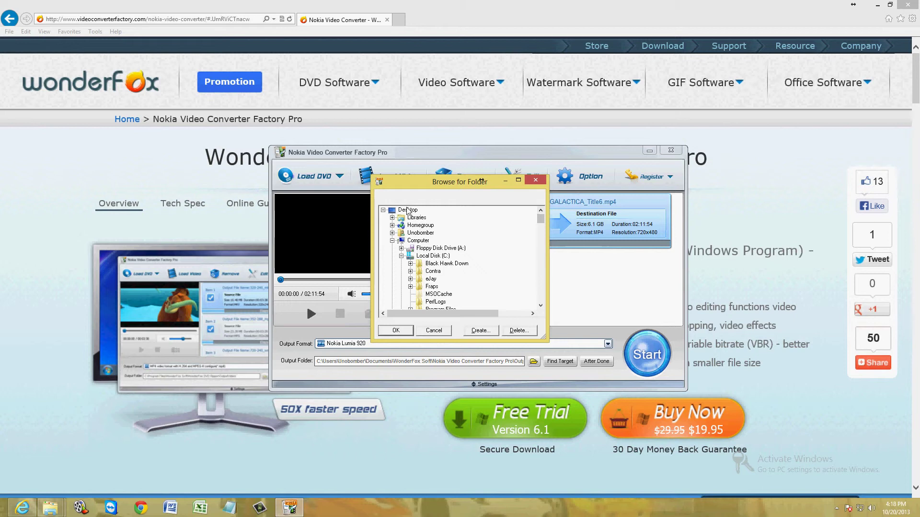
{"action": "left_click", "coordinate": [409, 211]}
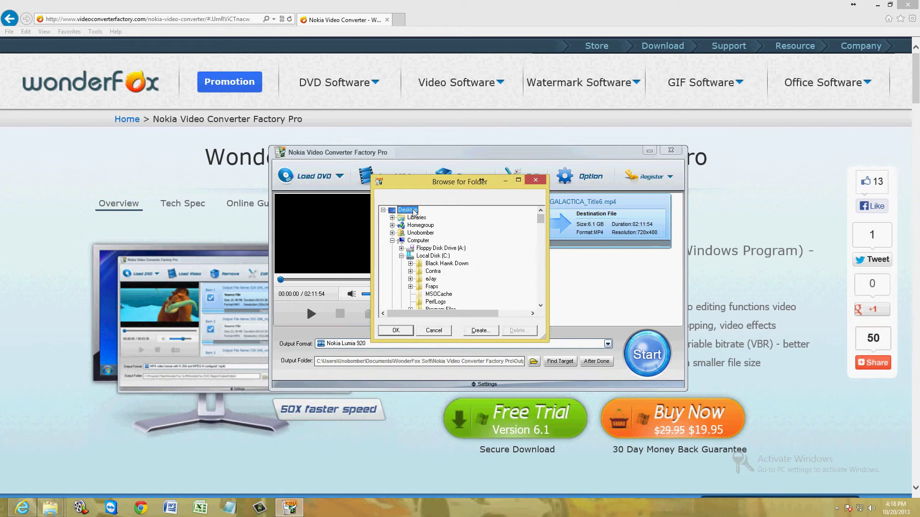
{"action": "left_click", "coordinate": [395, 331]}
{"action": "left_click", "coordinate": [653, 355]}
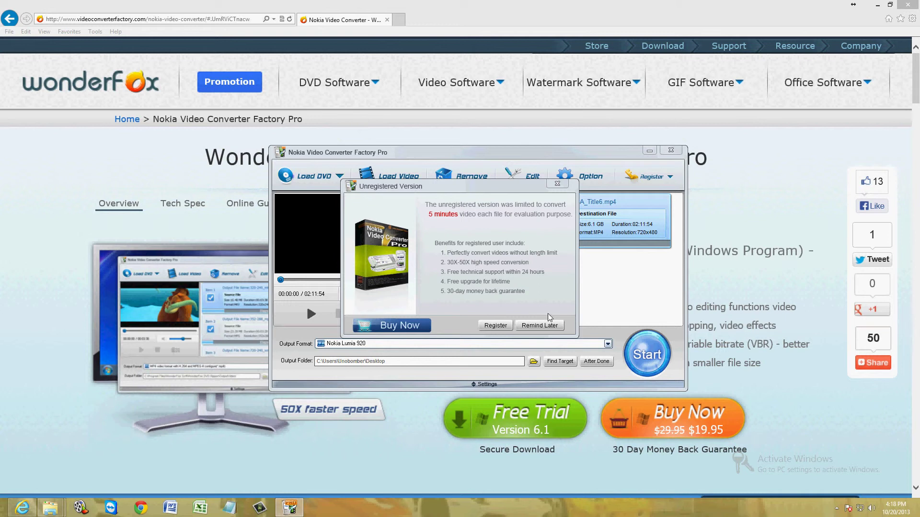
- Dismiss the registration reminder, let the conversion reach 9%, then cancel it
{"action": "left_click", "coordinate": [545, 326]}
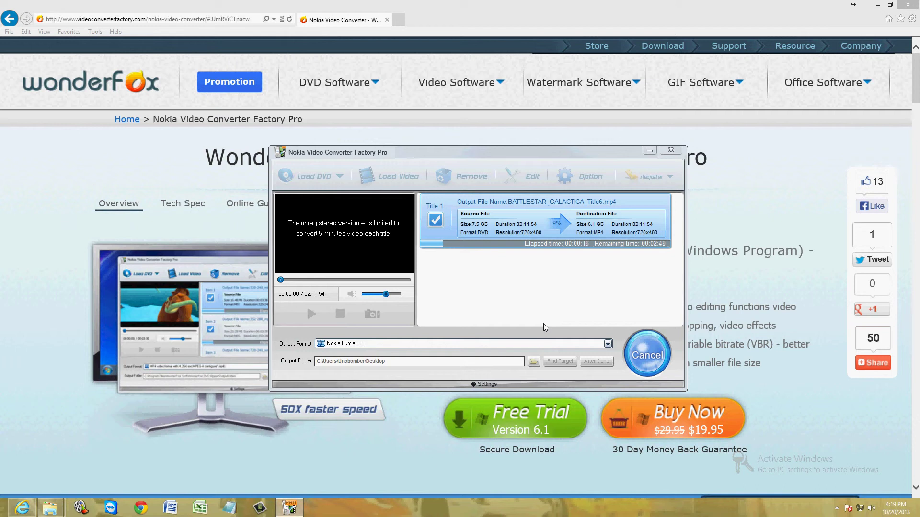
{"action": "left_click", "coordinate": [649, 356]}
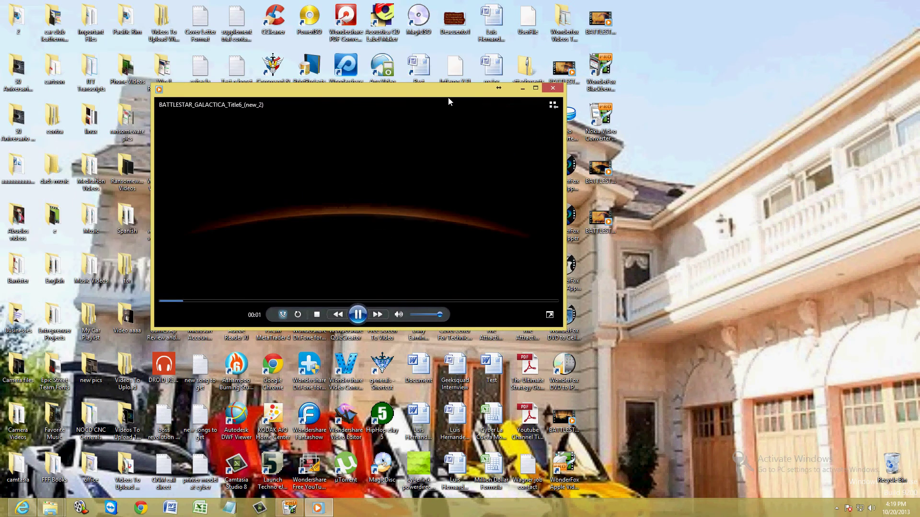
- Skip the converted clip ahead past the Universal logo to the Battlestar Galactica opening
{"action": "left_click_drag", "start_coordinate": [422, 96], "coordinate": [452, 107]}
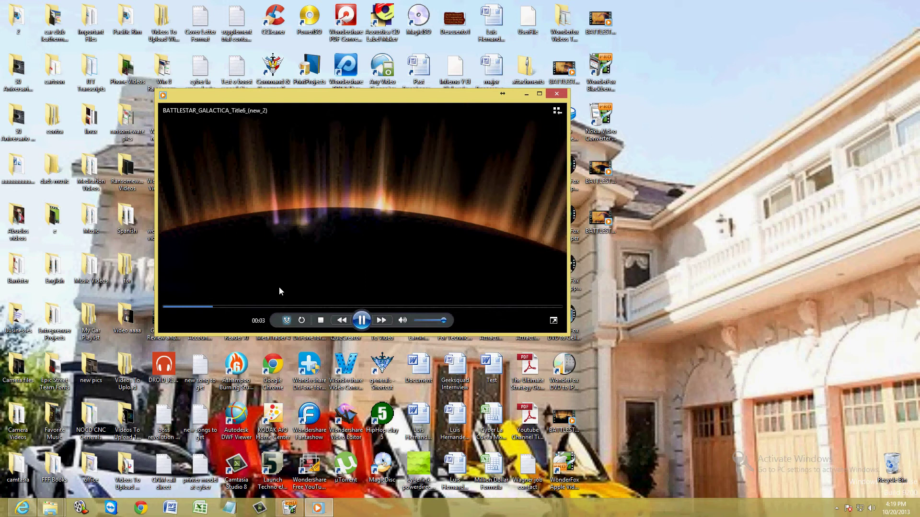
{"action": "left_click", "coordinate": [341, 307]}
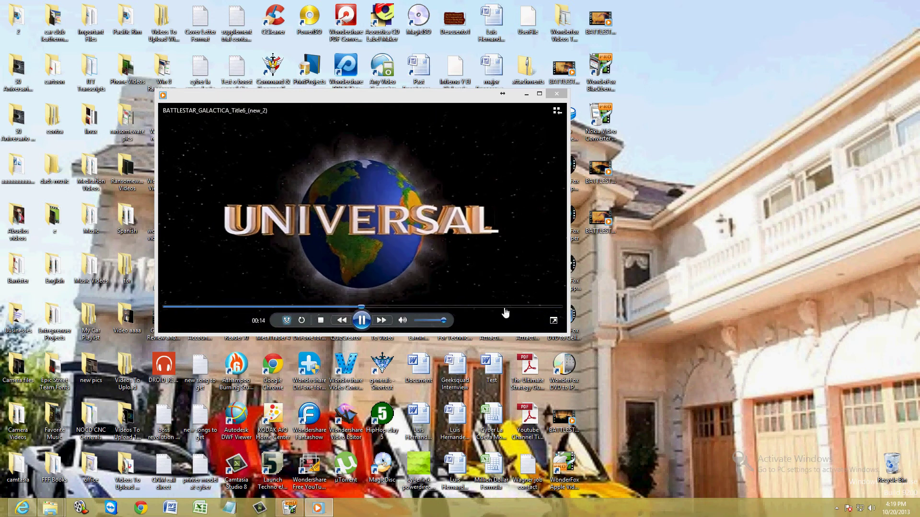
{"action": "left_click", "coordinate": [505, 307]}
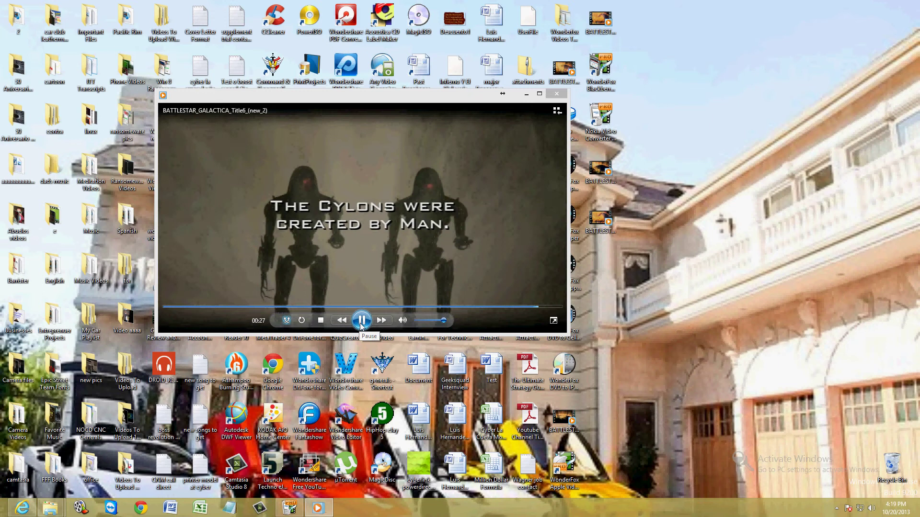
- Close the media player and restore the converter window, nudging it slightly left and down
{"action": "left_click", "coordinate": [556, 93]}
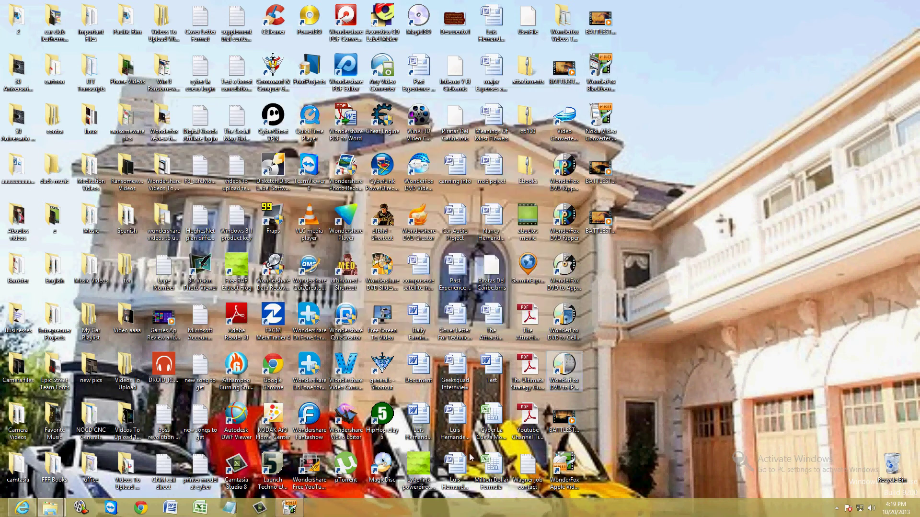
{"action": "left_click", "coordinate": [290, 513]}
{"action": "left_click_drag", "start_coordinate": [508, 158], "coordinate": [490, 167]}
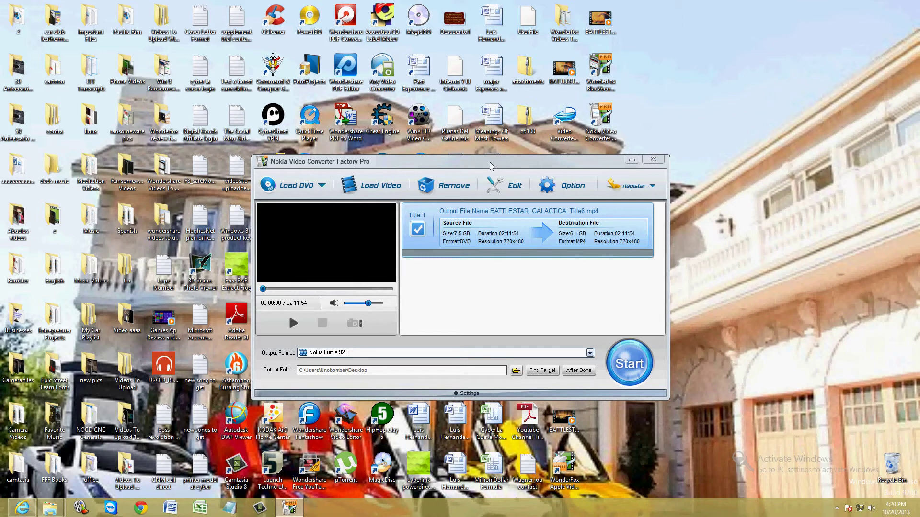
{"action": "left_click", "coordinate": [590, 353]}
{"action": "left_click", "coordinate": [377, 215]}
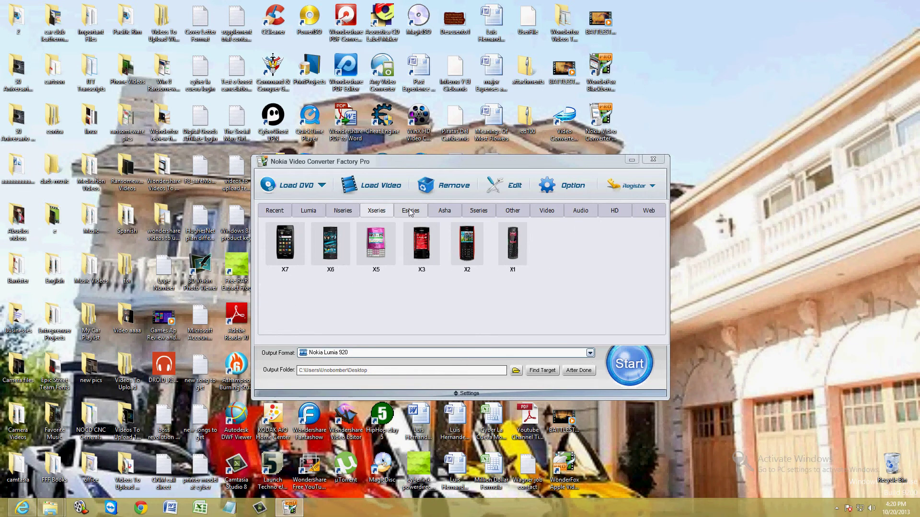
{"action": "left_click", "coordinate": [411, 214]}
{"action": "left_click", "coordinate": [444, 214]}
{"action": "left_click", "coordinate": [489, 215]}
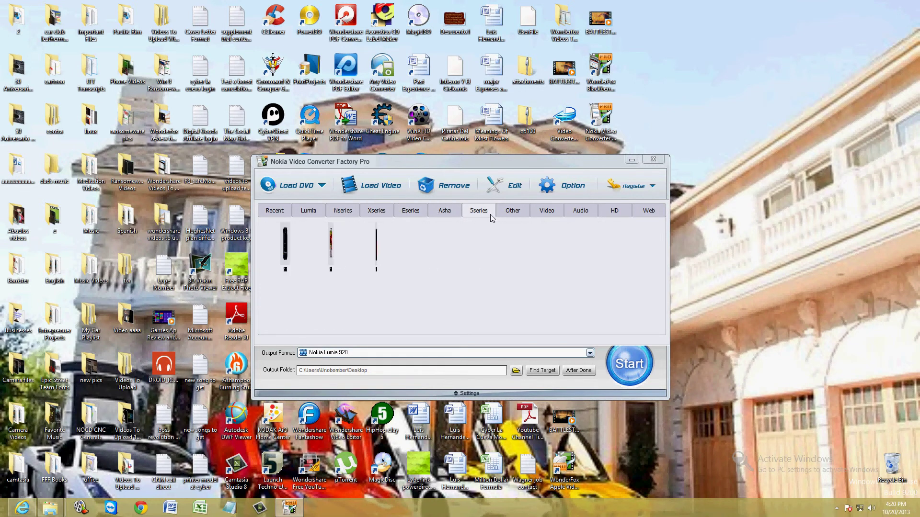
{"action": "left_click", "coordinate": [517, 215]}
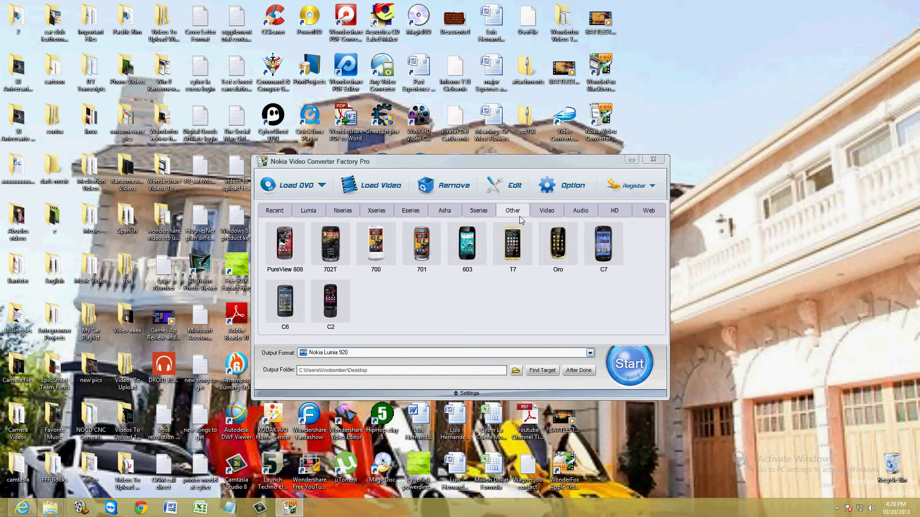